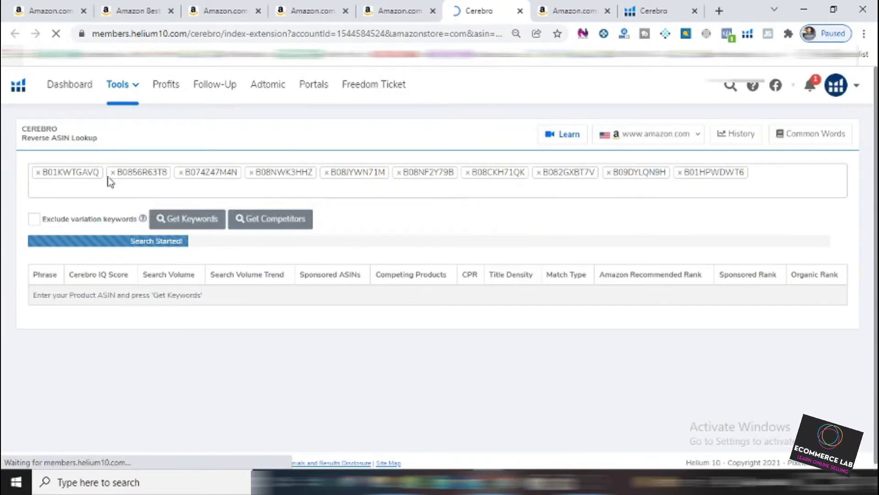
Step: Filter the Cerebro keyword results to a minimum search volume of 500
scroll(304, 211, down, 3)
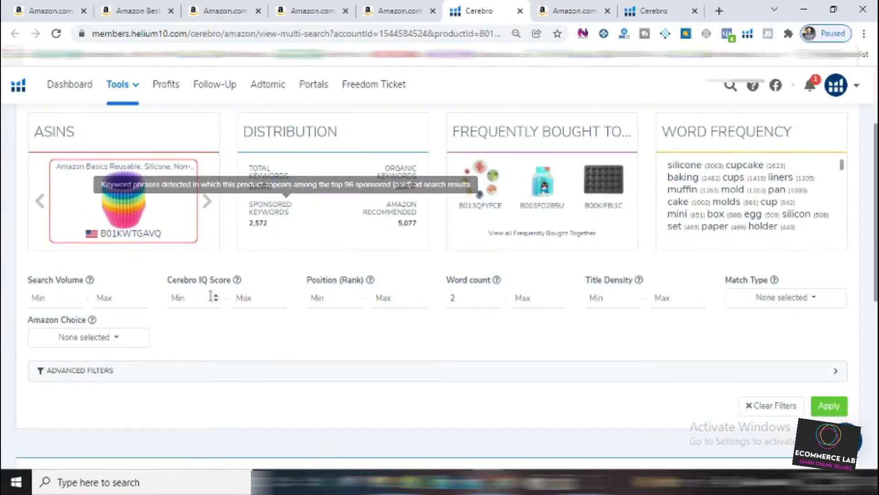
click(56, 298)
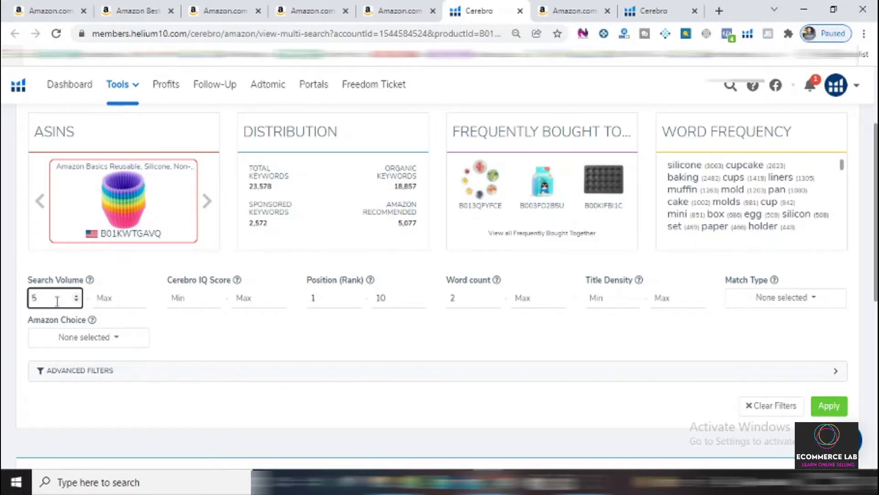
text(500)
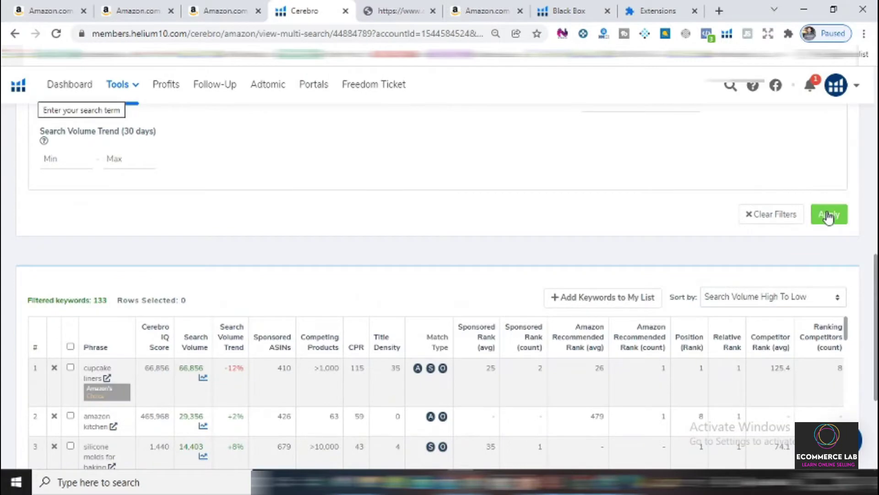
click(831, 213)
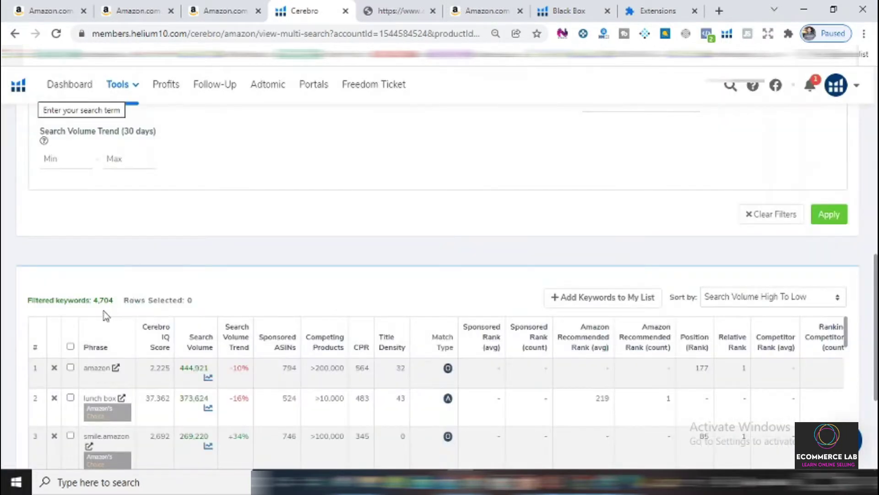
Step: Export the filtered keywords as an Excel file and dismiss the Office activation dialog over the opened workbook
scroll(183, 302, down, 3)
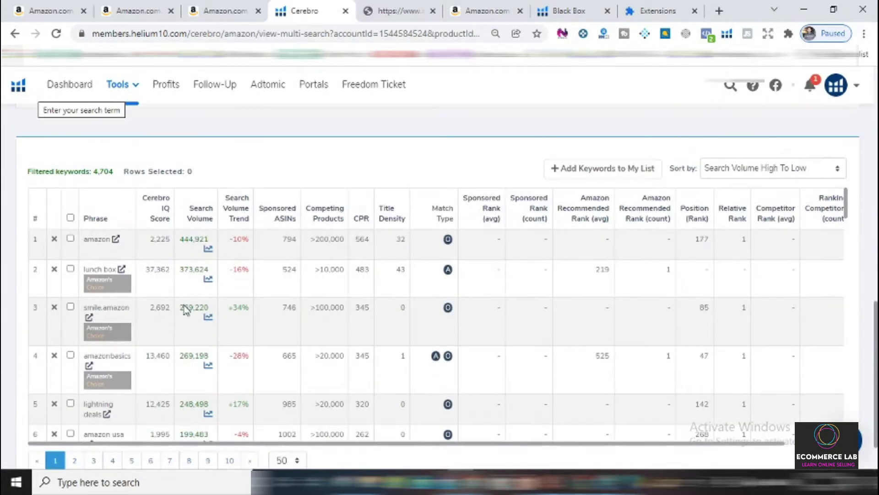
scroll(567, 328, up, 4)
scroll(566, 327, up, 10)
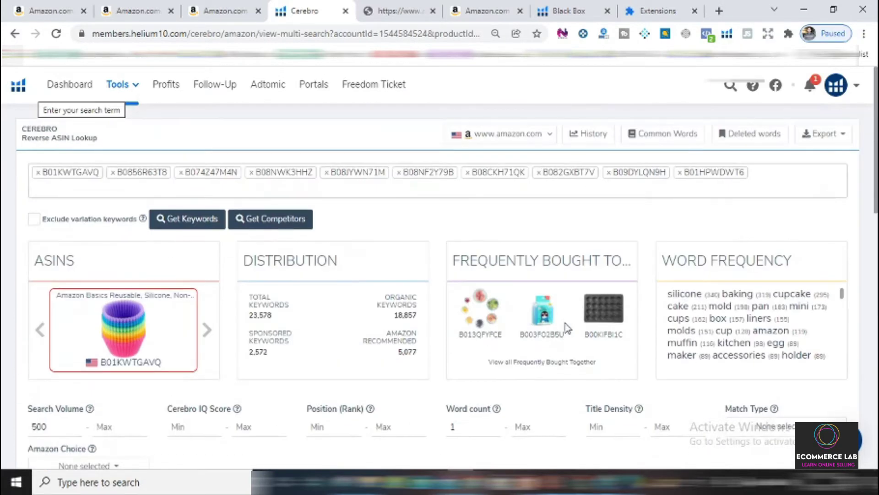
click(830, 137)
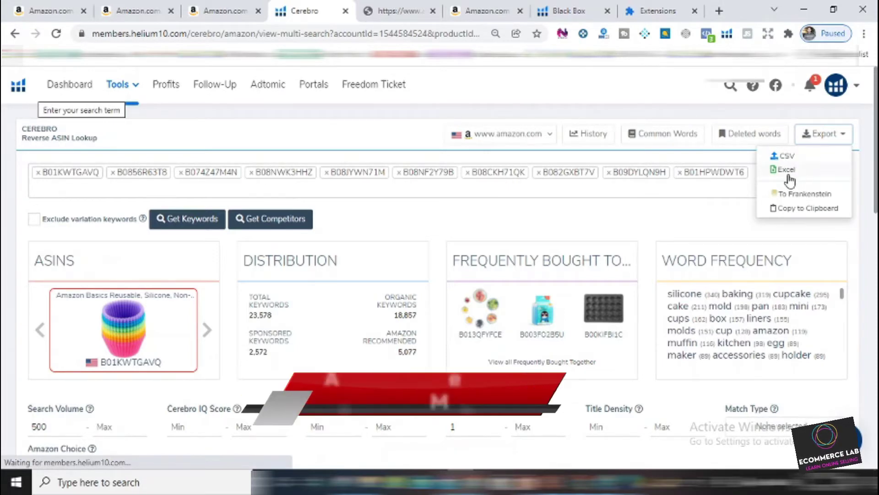
click(790, 170)
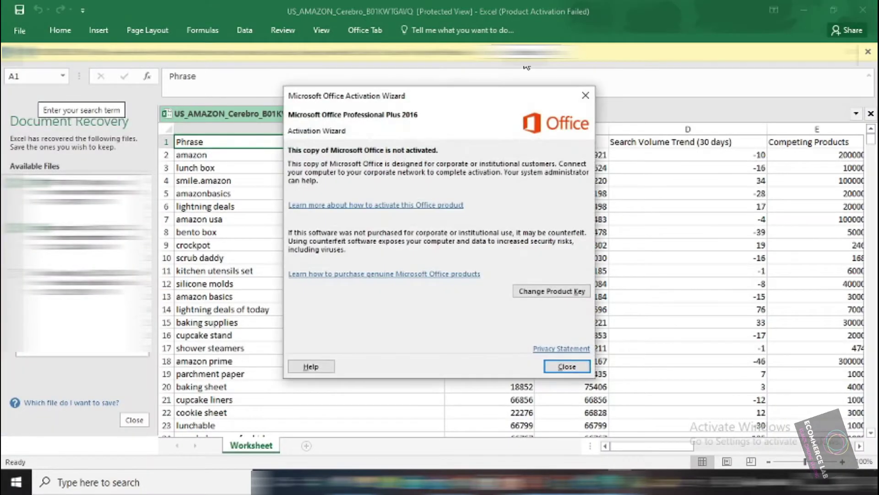
click(585, 95)
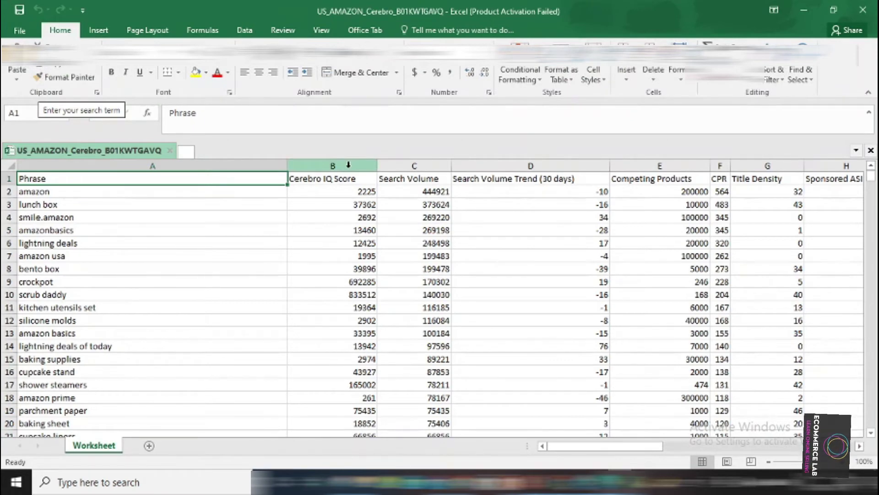
Step: Delete the Cerebro IQ Score and Search Volume Trend (30 days) columns
click(348, 164)
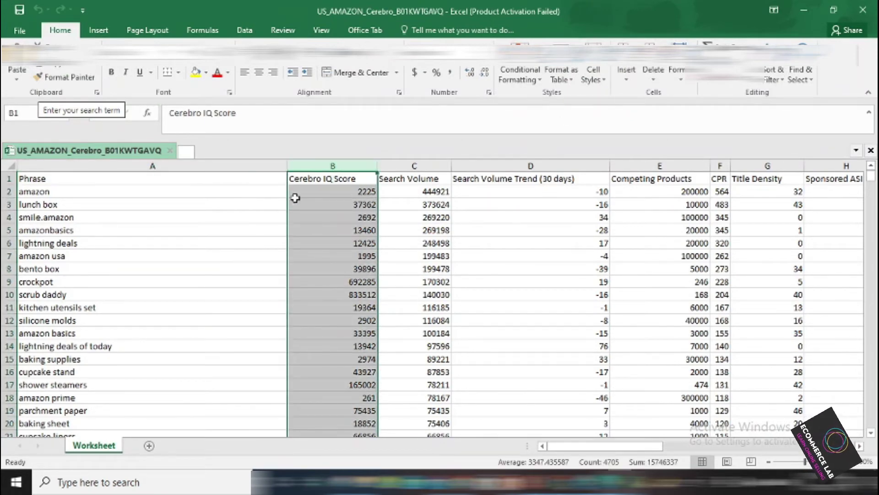
click(651, 49)
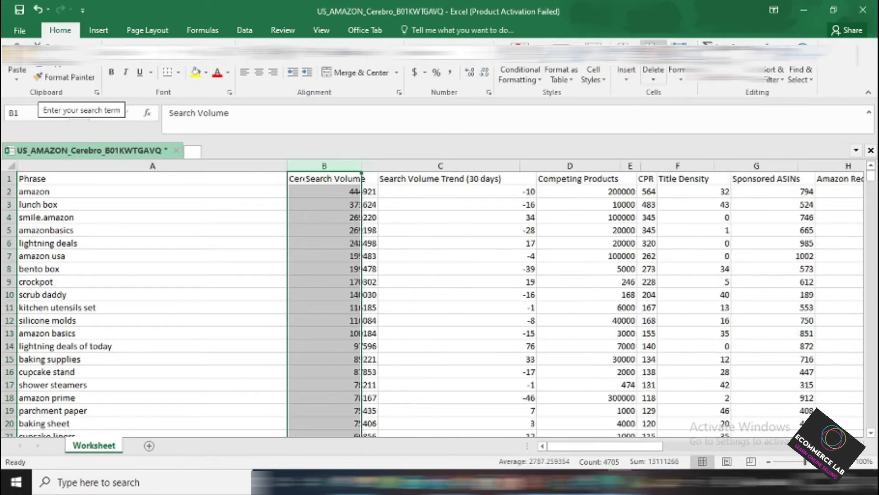
click(513, 166)
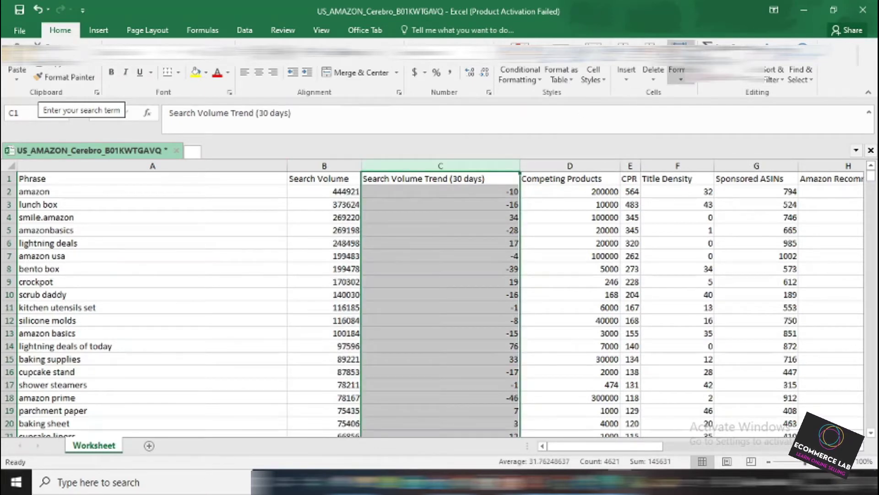
click(650, 50)
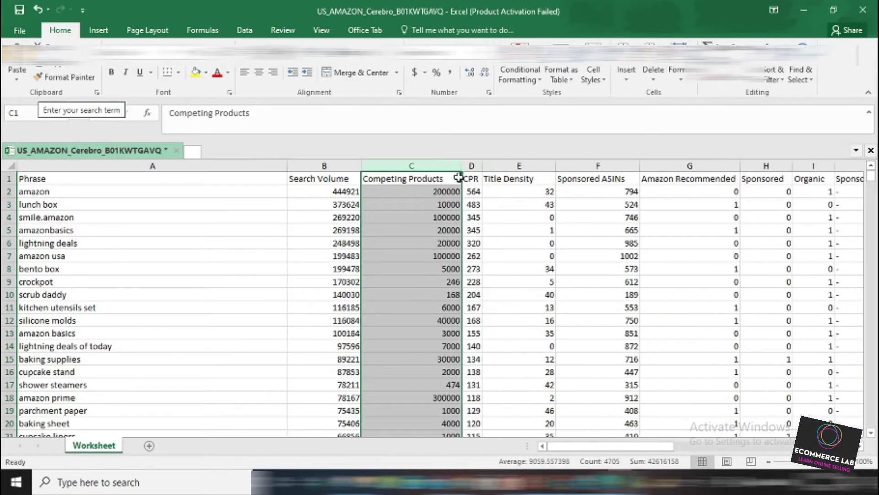
Step: Delete the columns CPR through Amazon Recommended Rank (count) and Relative Rank through Competitor Performance Score
drag(476, 165, 803, 234)
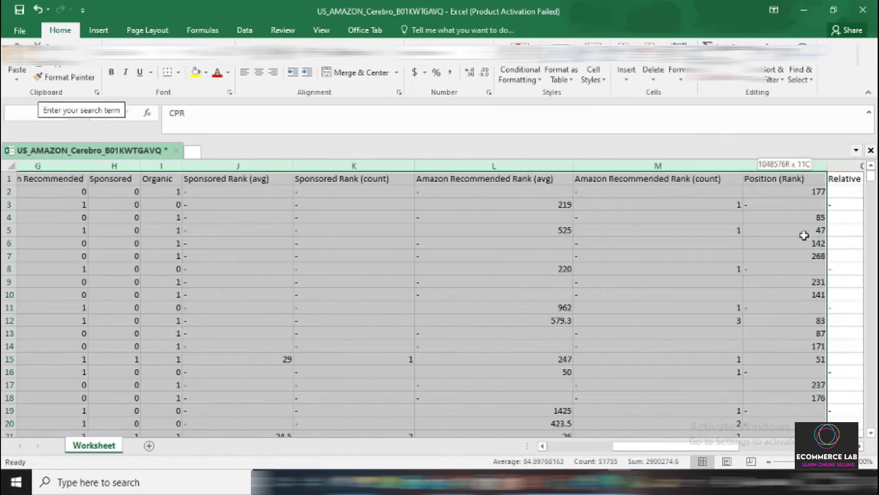
key(ctrl+minus)
click(312, 308)
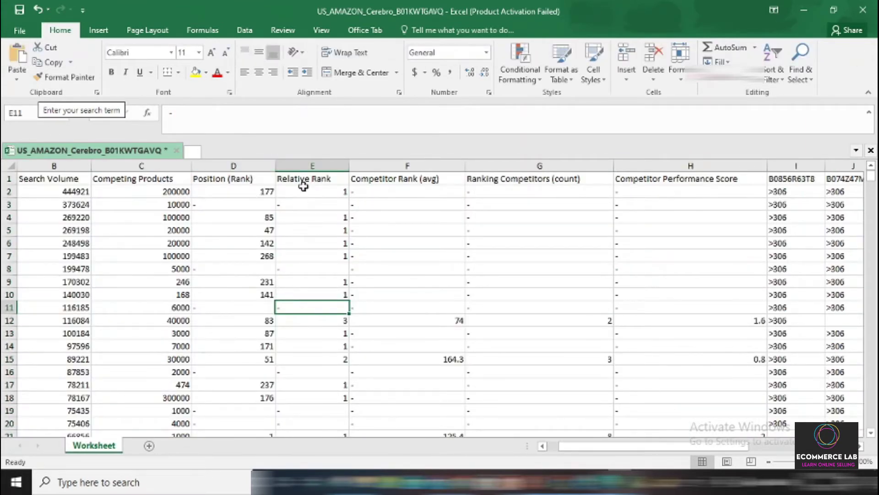
drag(340, 163, 733, 165)
click(653, 54)
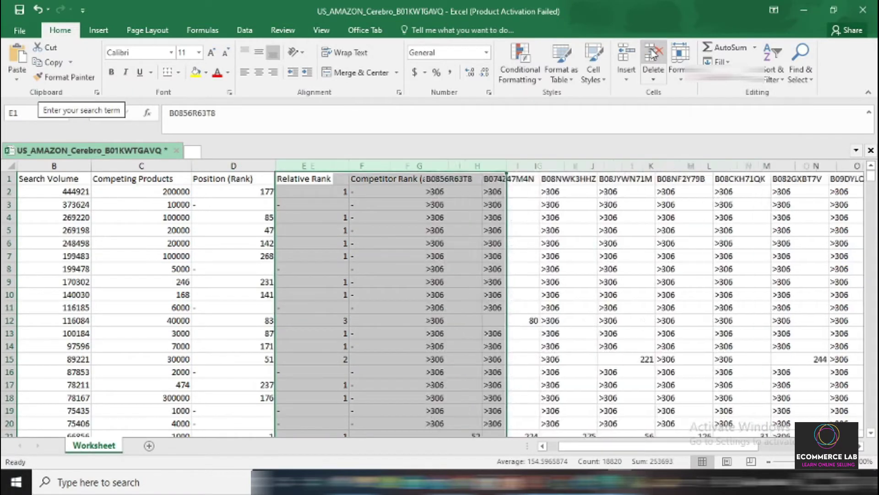
click(467, 297)
Step: Insert a blank column before Position (Rank) and title it "Count IF"
click(250, 163)
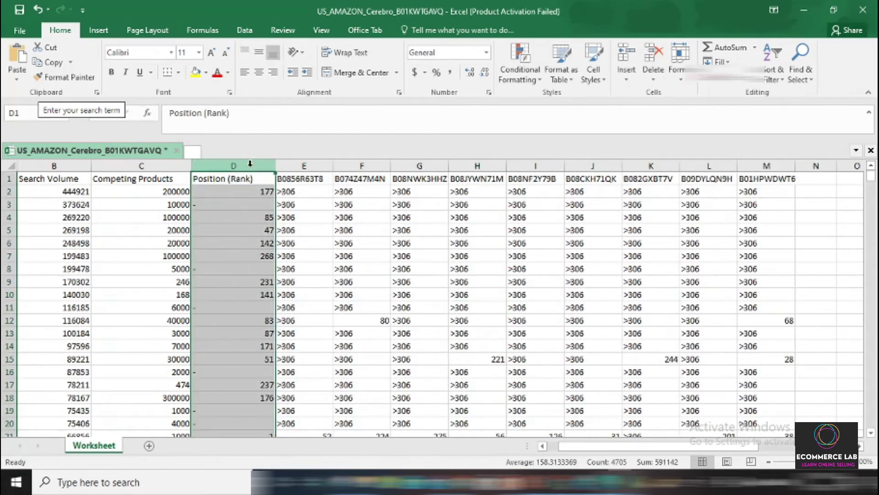
click(628, 59)
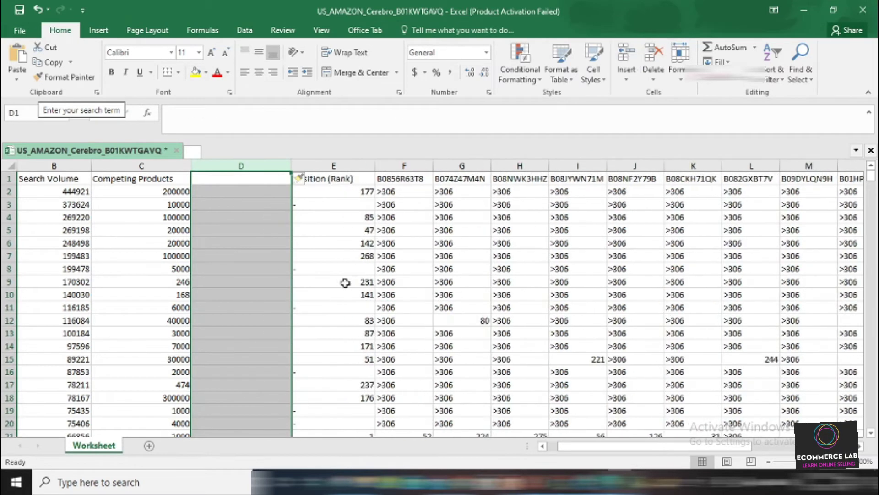
click(316, 293)
click(249, 178)
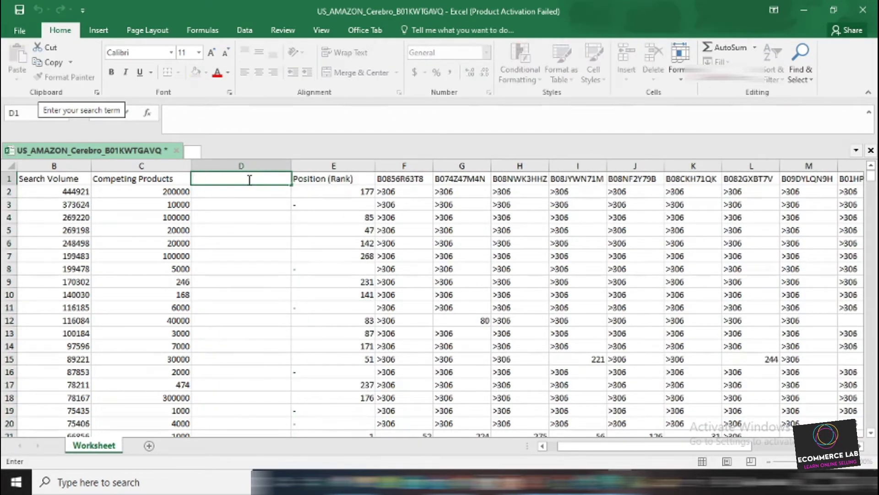
key(BackSpace)
text(Count IF)
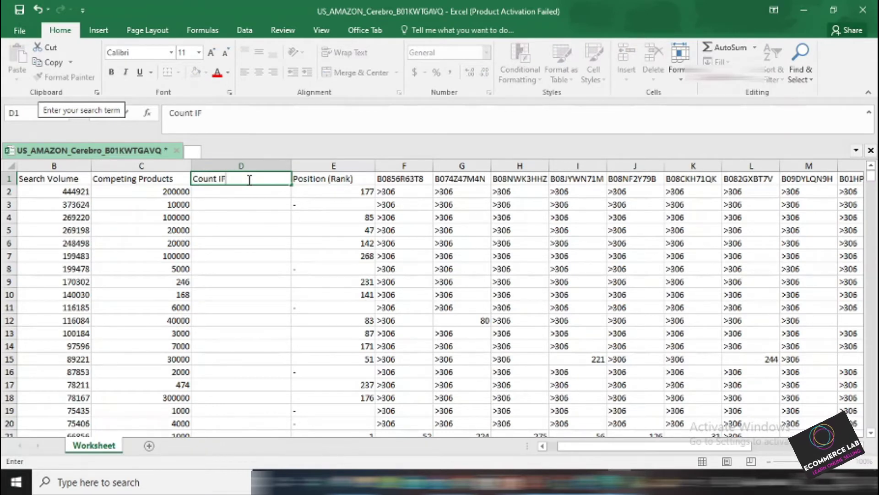
Step: Enter =COUNTIF(E2:N2,"<30") in cell D2 and fill it down the whole Count IF column
double_click(242, 192)
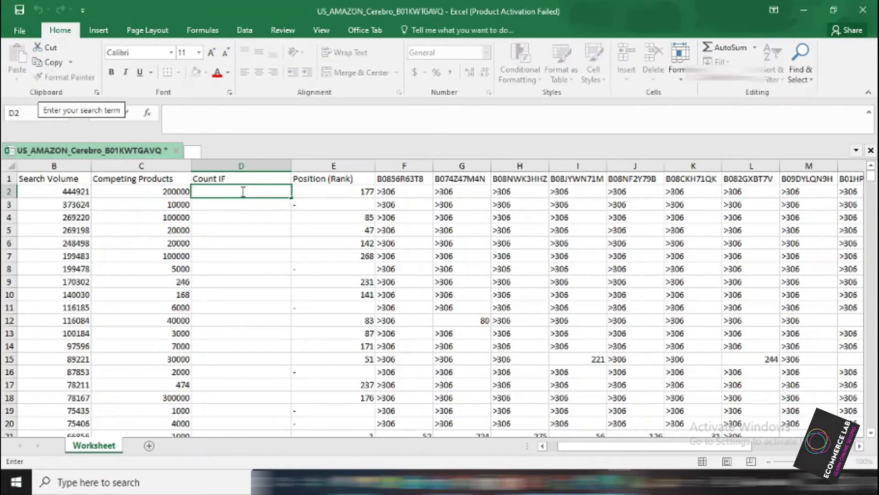
text(=coun)
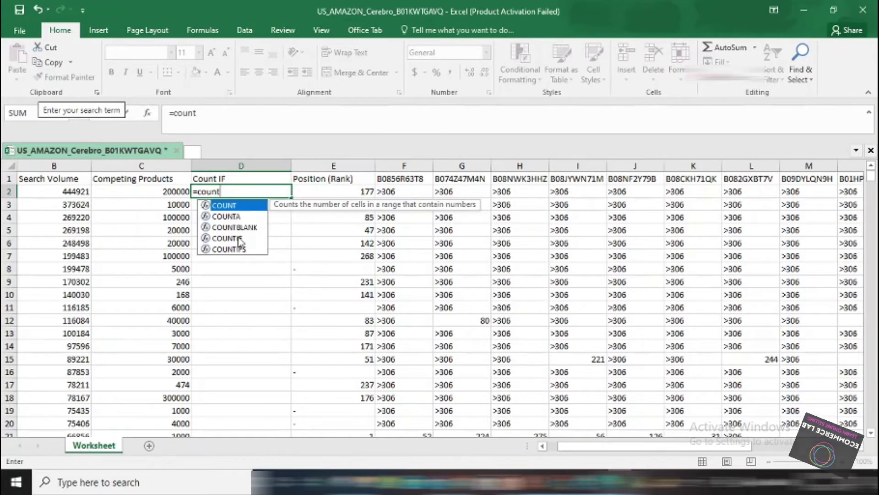
text(t)
double_click(227, 238)
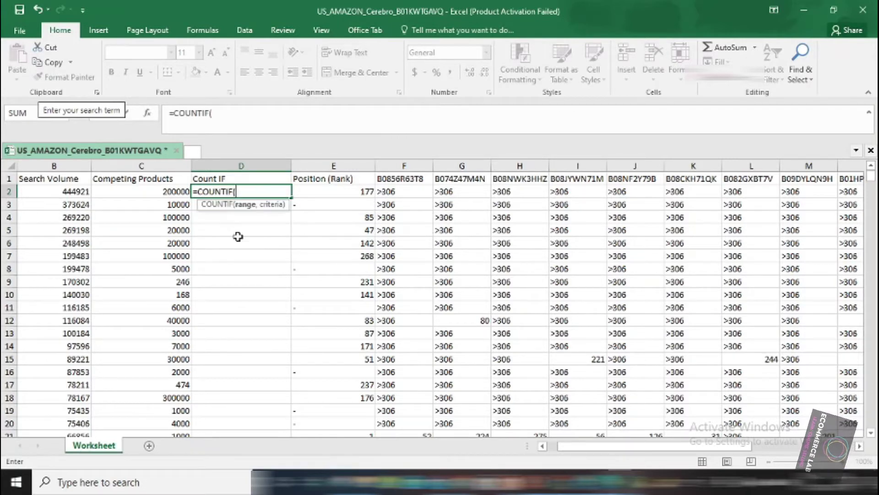
click(351, 192)
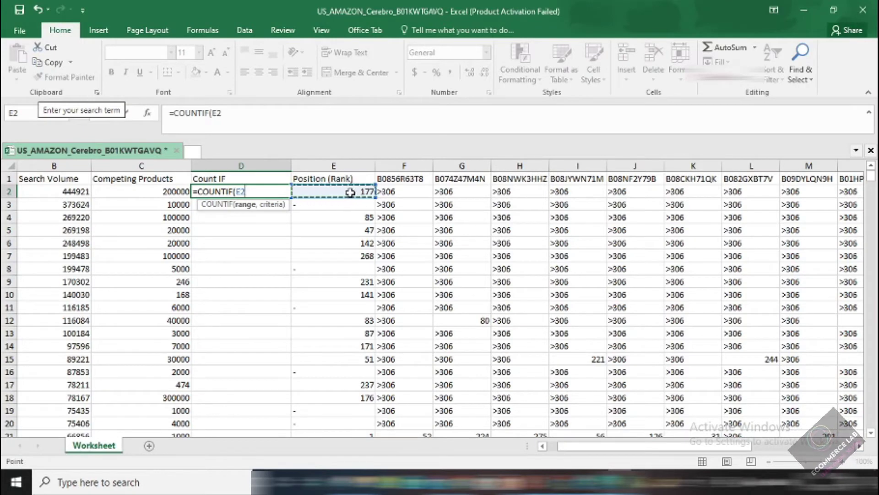
drag(352, 192, 771, 192)
key(F2)
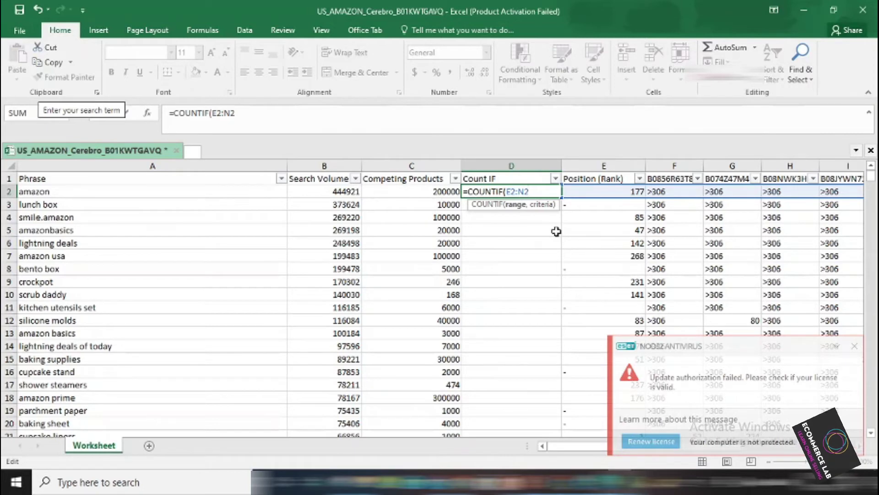
text(,"<30)
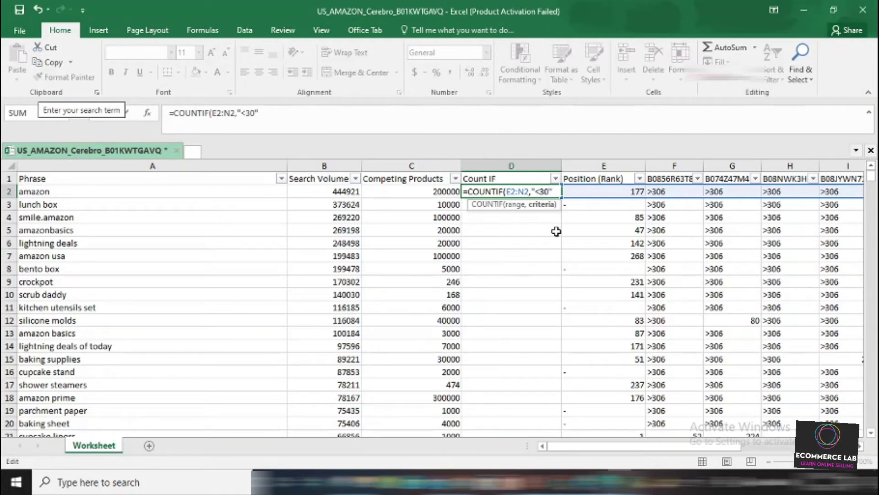
text())
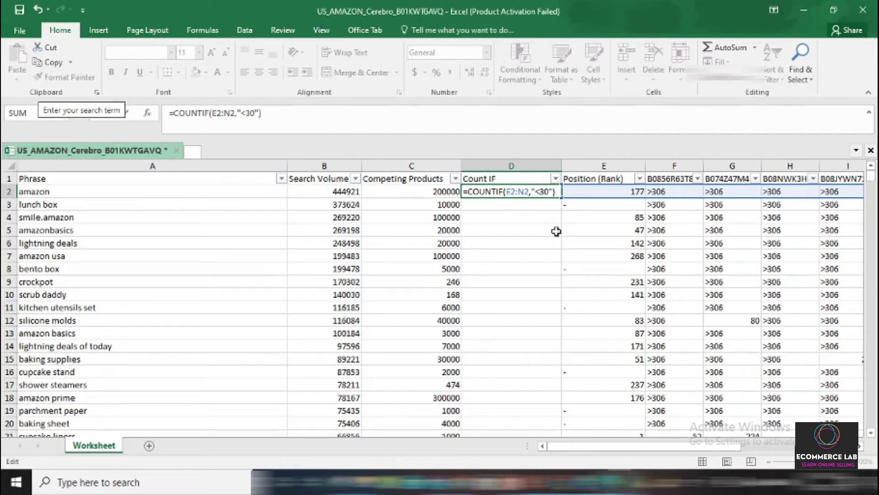
key(Return)
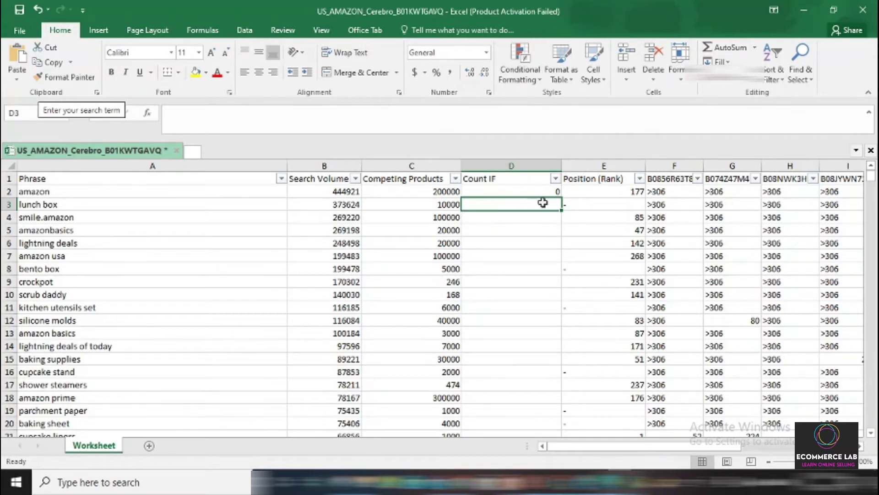
click(557, 193)
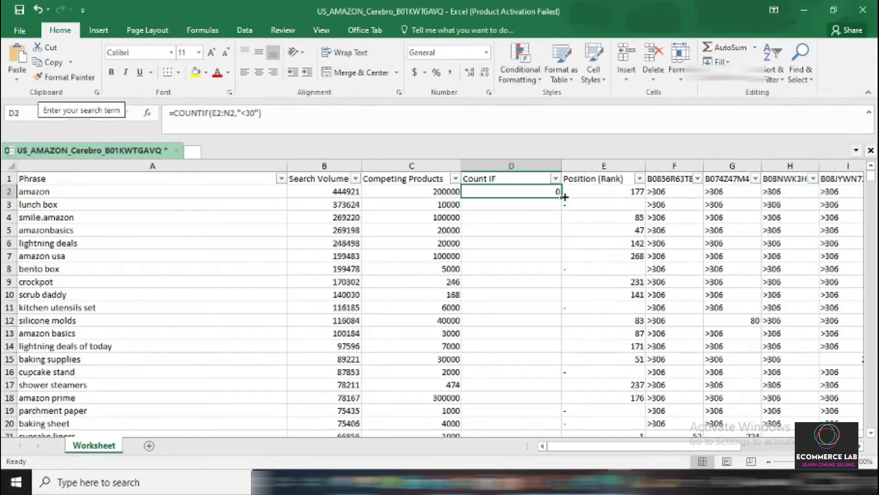
double_click(563, 196)
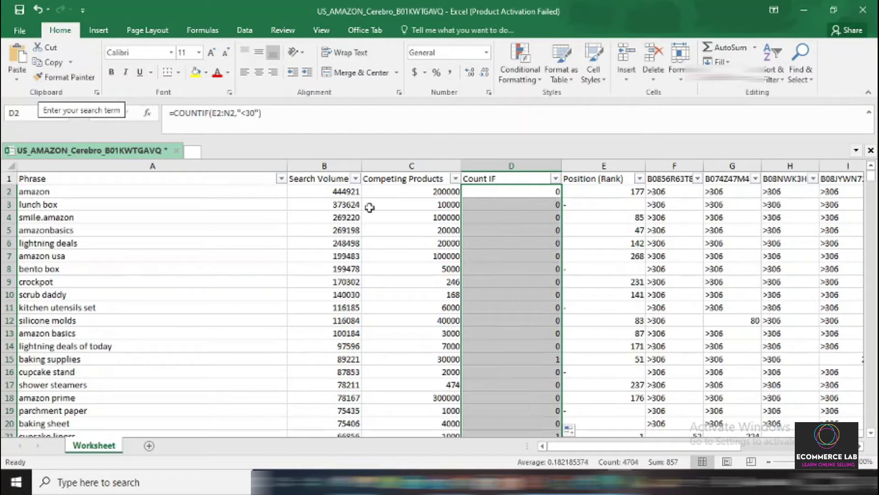
Step: Switch the header row's filters off and on again
click(11, 179)
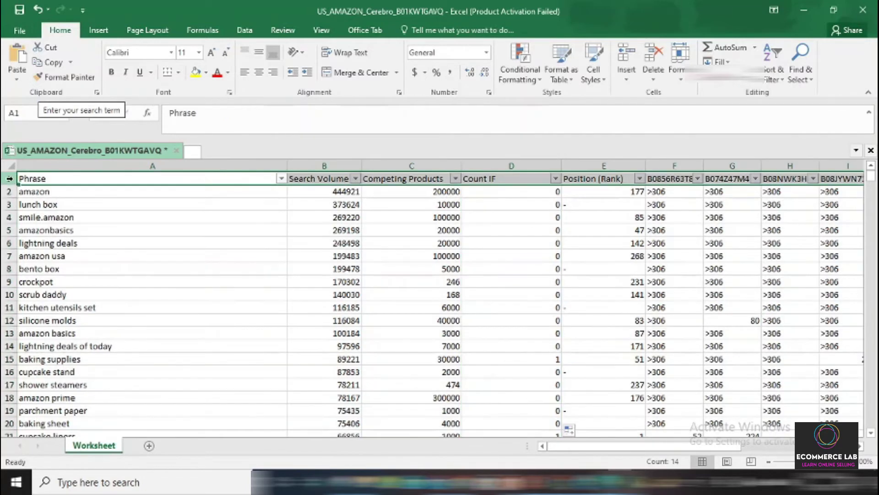
click(773, 64)
click(789, 138)
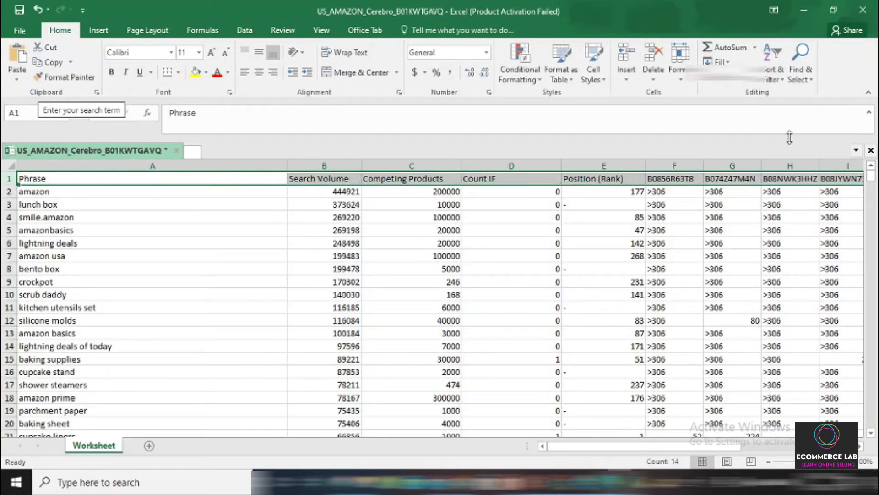
click(782, 66)
click(787, 139)
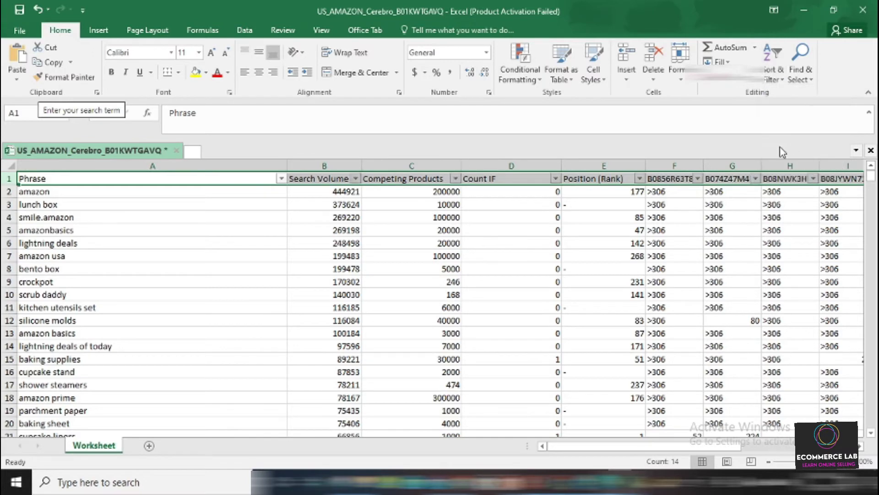
Step: Filter the Count IF column to show only the rows with values 4 through 10
click(499, 238)
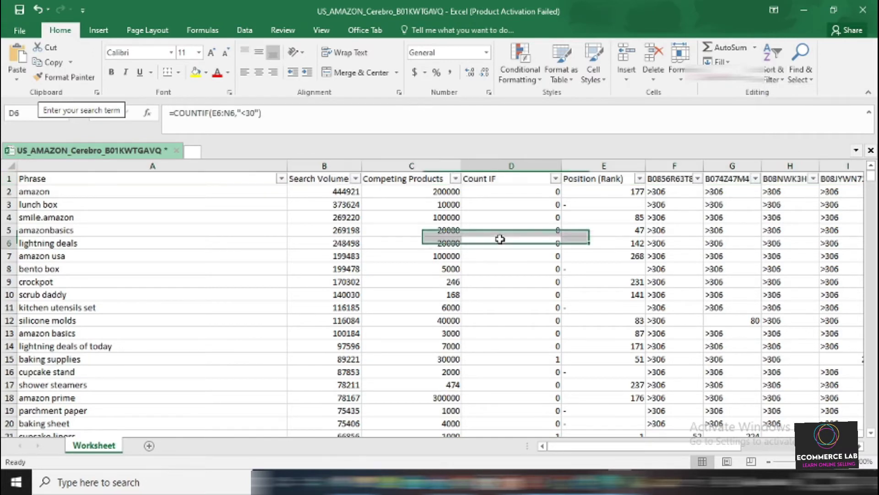
click(556, 179)
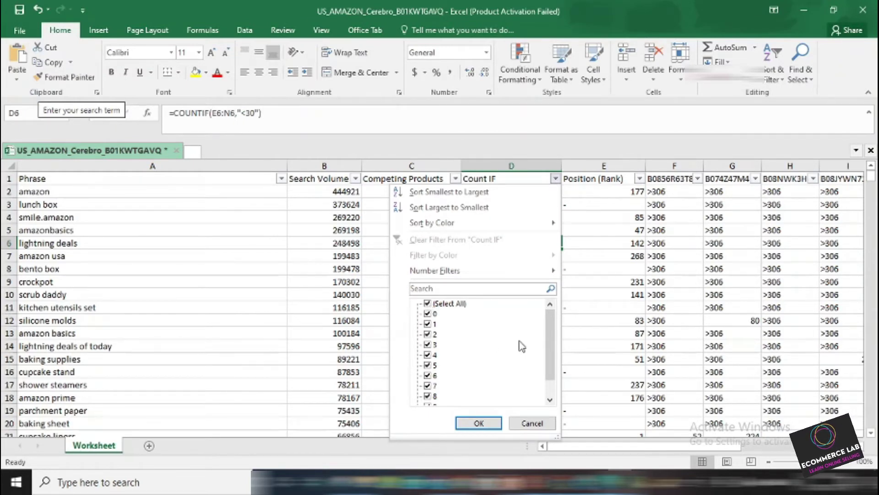
click(427, 303)
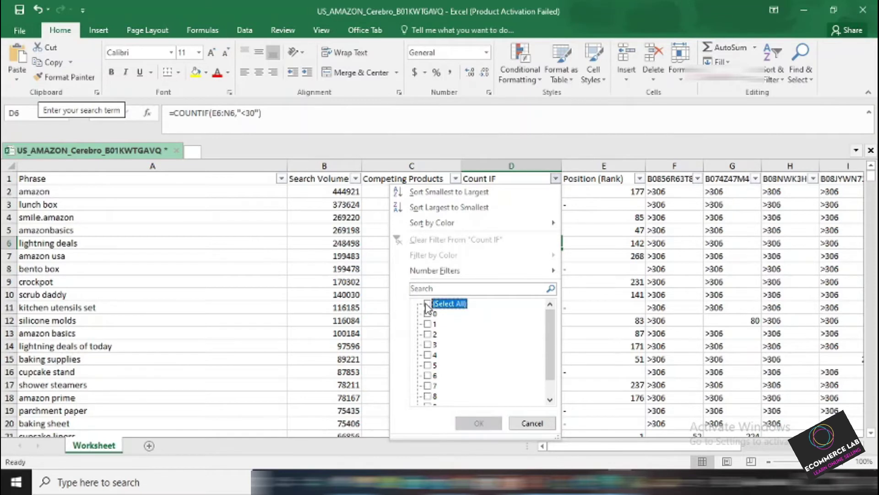
scroll(457, 344, down, 1)
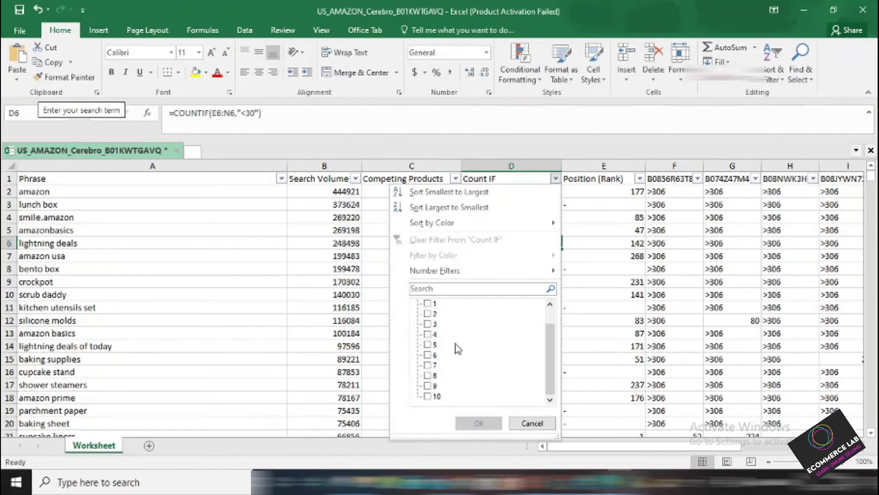
click(427, 396)
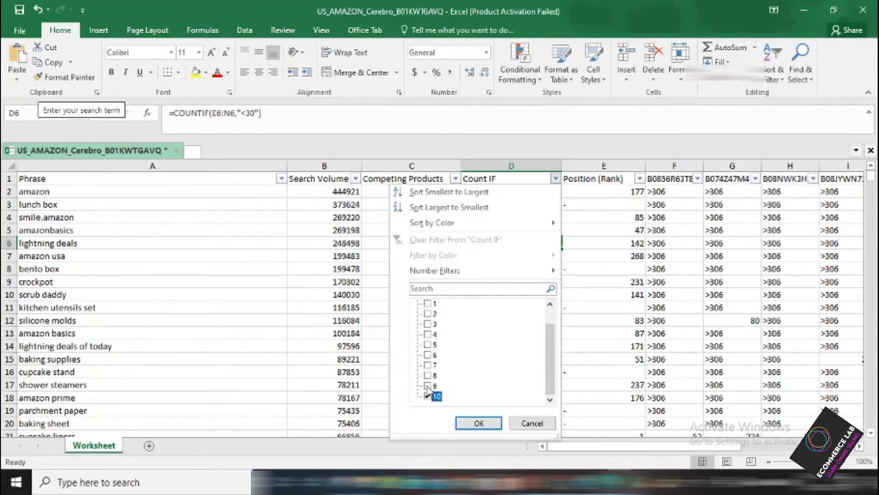
click(428, 385)
click(428, 375)
click(427, 365)
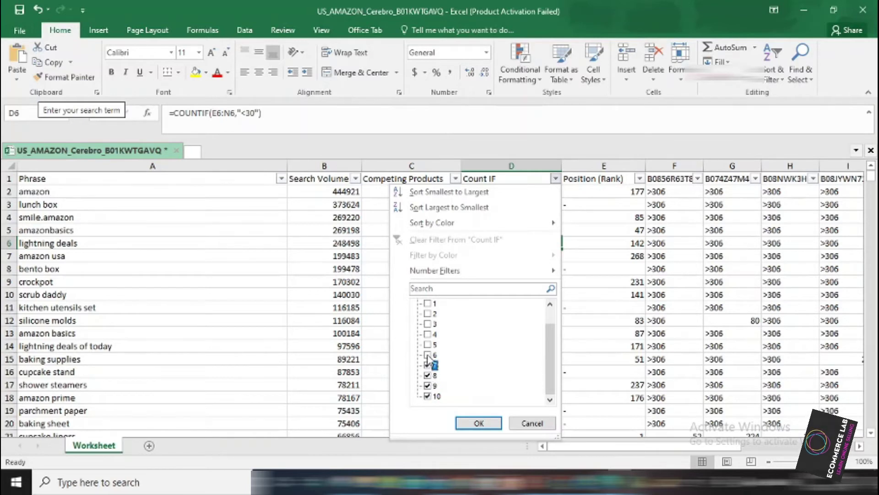
click(428, 355)
click(427, 344)
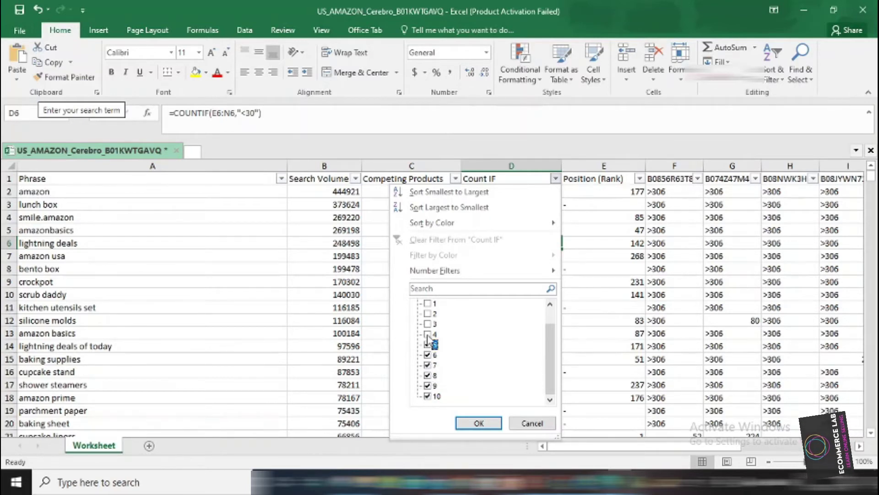
click(427, 334)
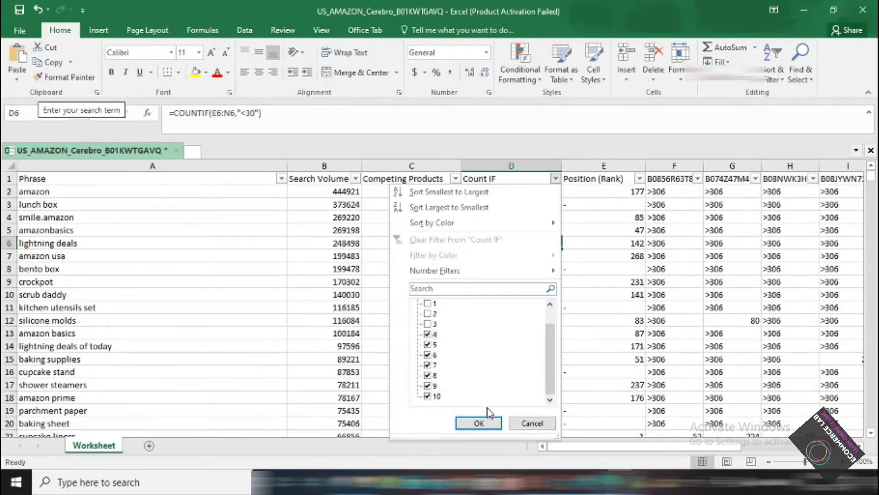
click(478, 423)
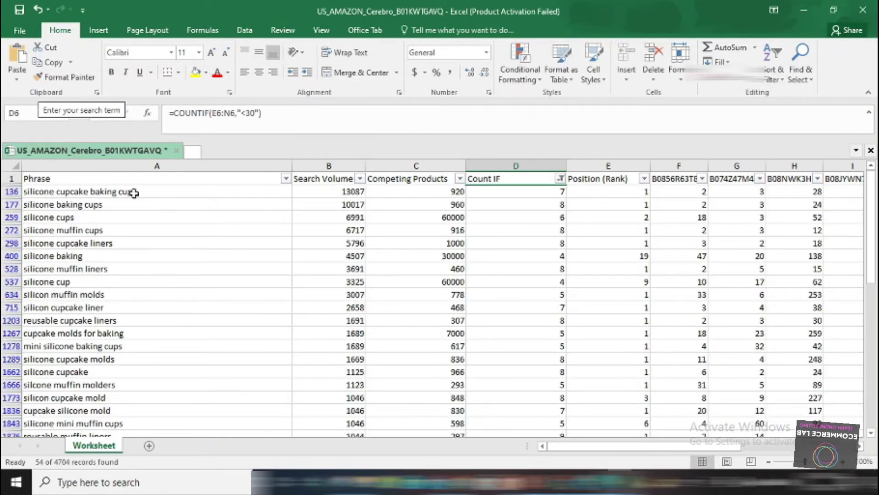
Step: Delete all the filtered keyword rows below the header row
click(13, 192)
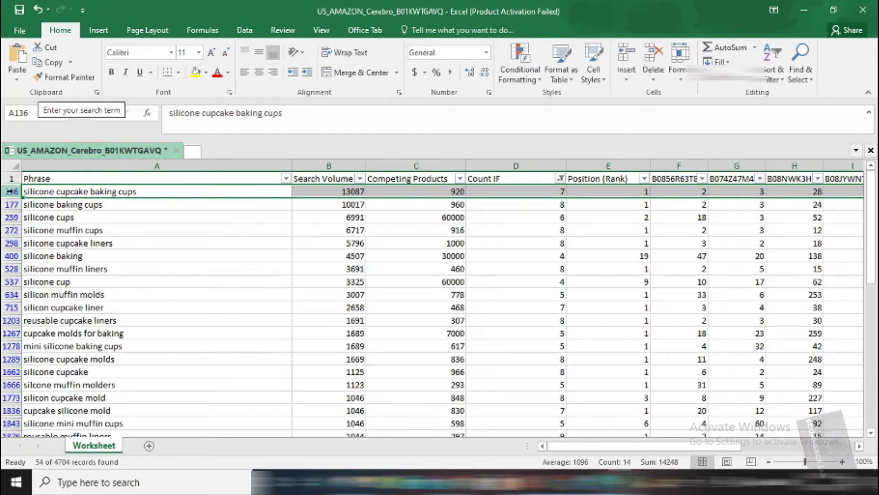
key(ctrl+shift+Down)
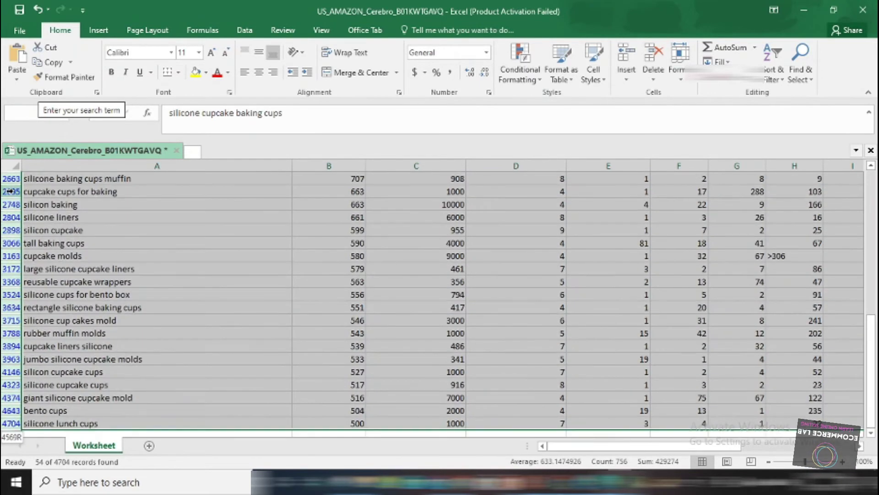
right_click(11, 262)
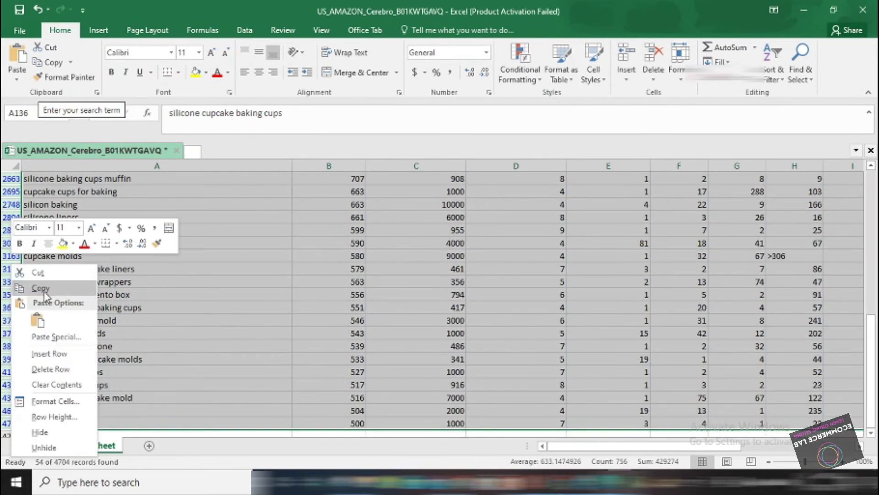
click(51, 369)
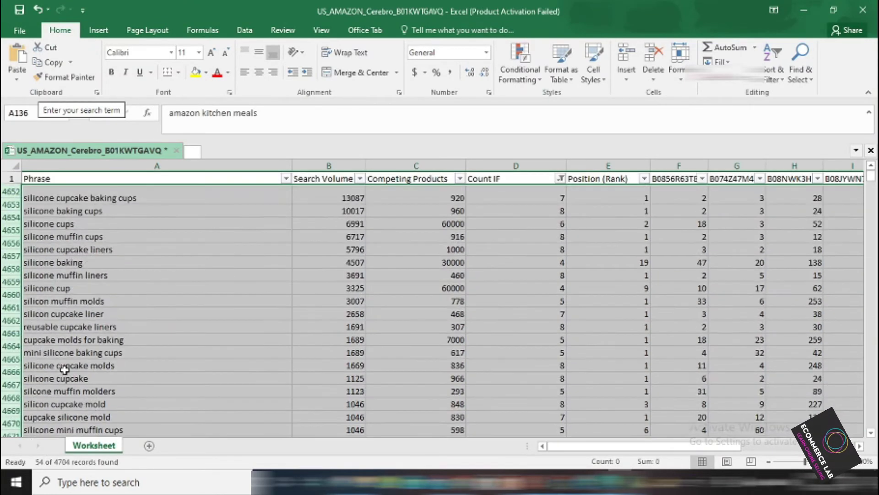
click(419, 248)
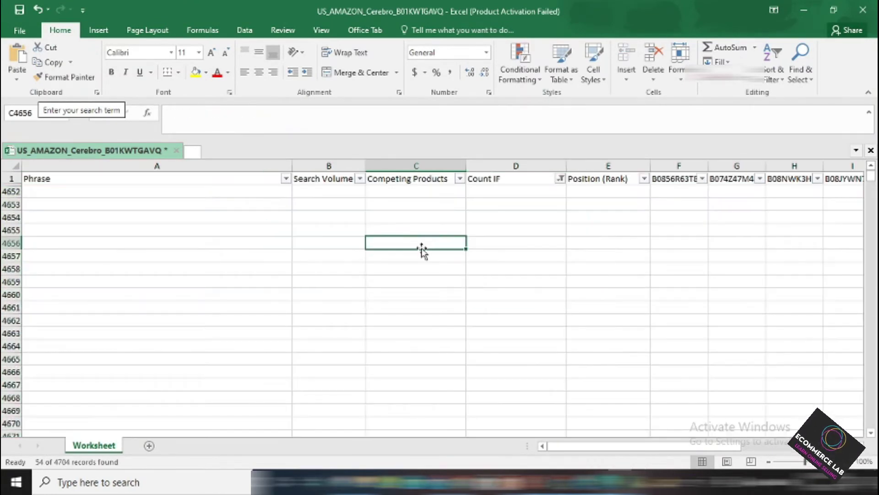
Step: Change the Count IF filter to show the remaining rows with values 0, 1, 2 and 3
click(561, 178)
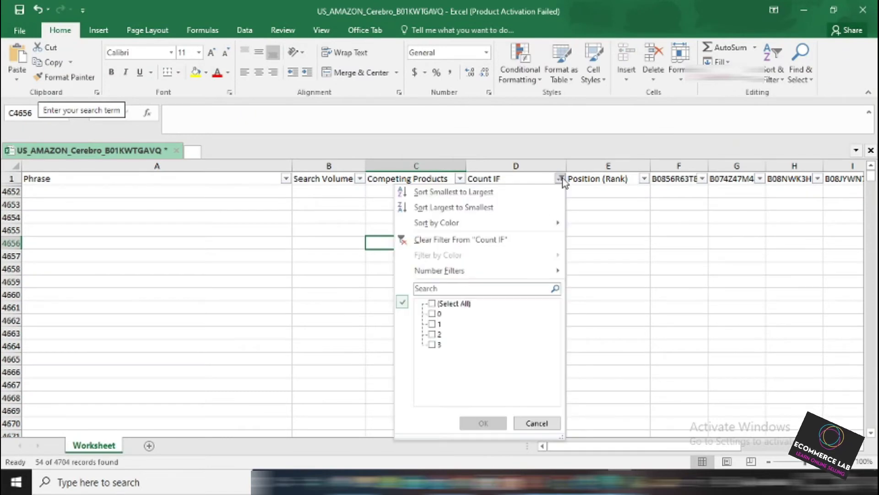
click(432, 313)
click(433, 323)
click(432, 335)
click(432, 344)
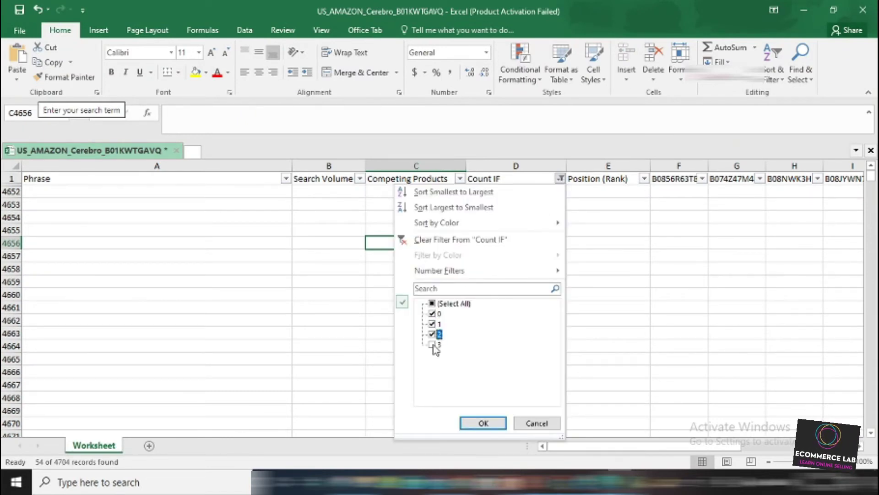
click(483, 423)
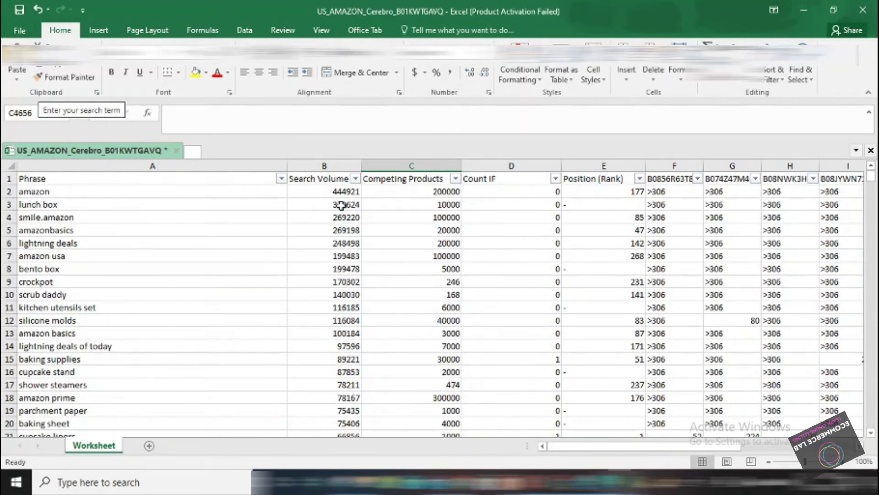
Step: Copy the phrase "lunch box" from cell A3 and search for it on Amazon in the browser to examine the products
click(119, 215)
click(116, 205)
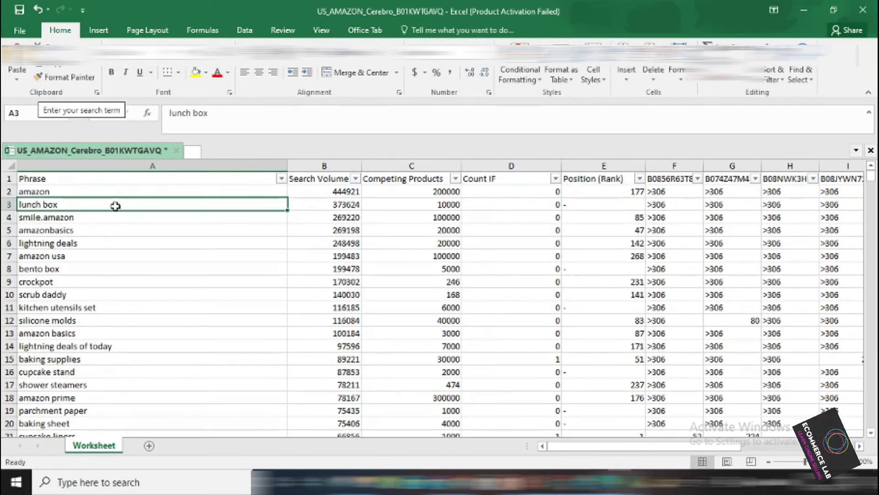
key(ctrl+c)
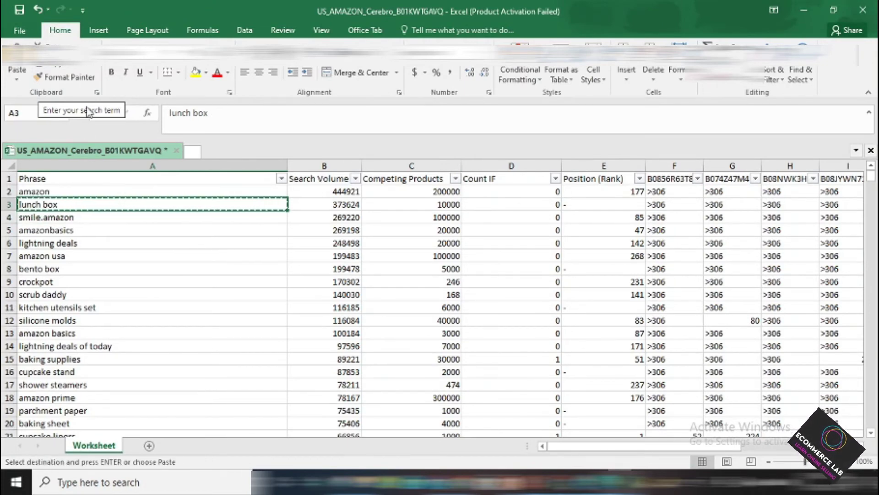
key(alt+Tab)
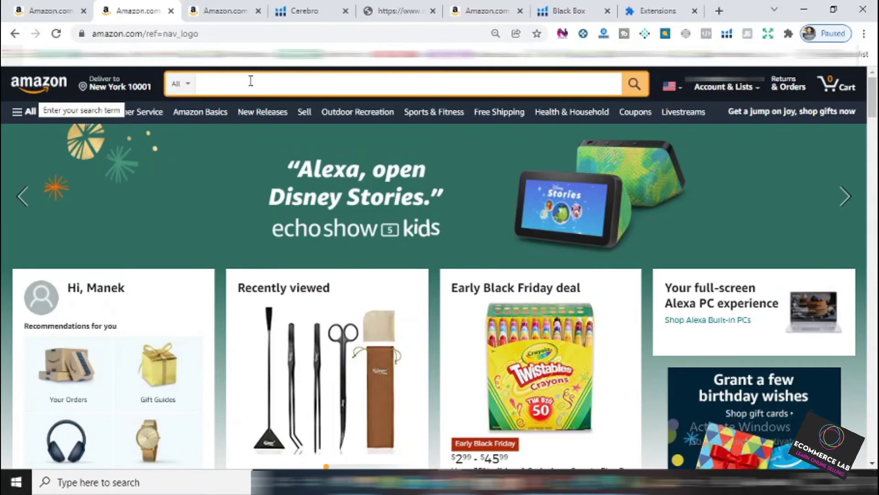
key(ctrl+v)
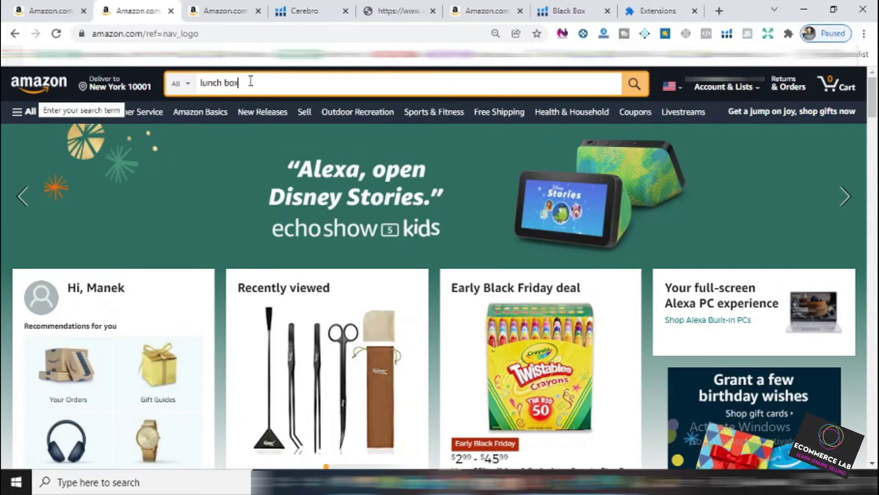
click(635, 87)
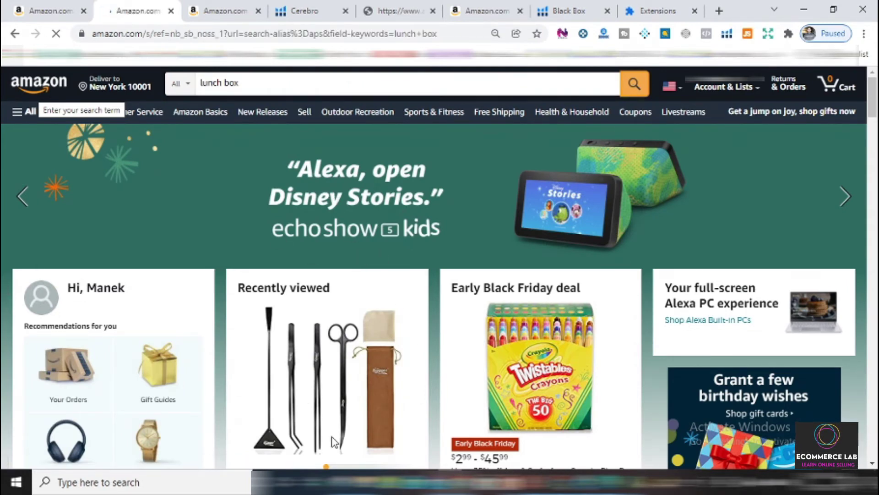
scroll(586, 408, down, 10)
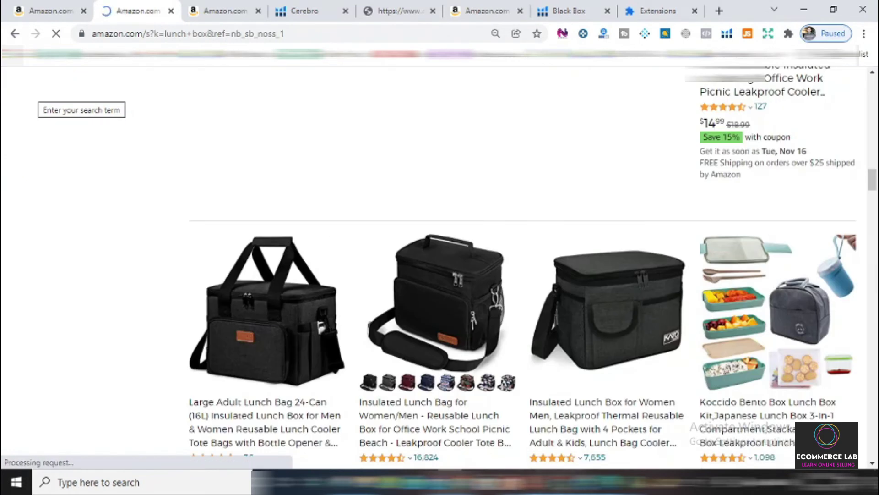
Step: Switch back to Excel and examine the remaining phrases with their search volumes and Count IF values for irrelevant keywords
key(alt+Tab)
scroll(32, 250, down, 2)
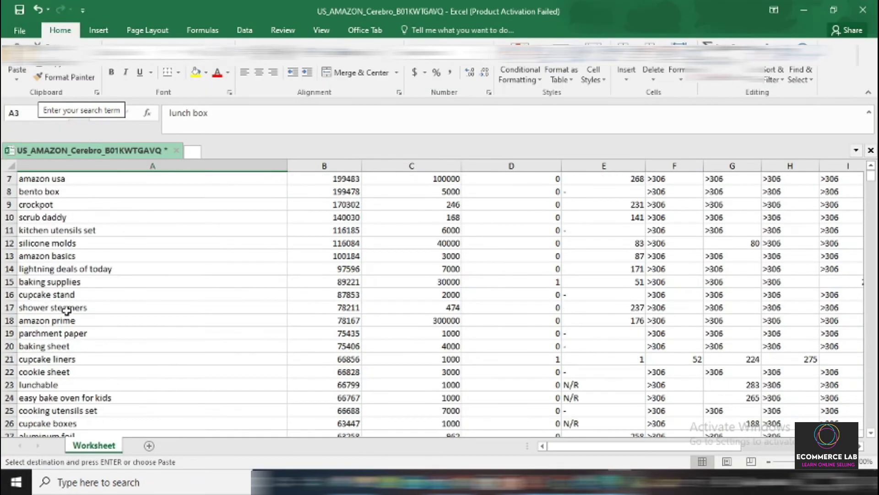
scroll(66, 325, down, 5)
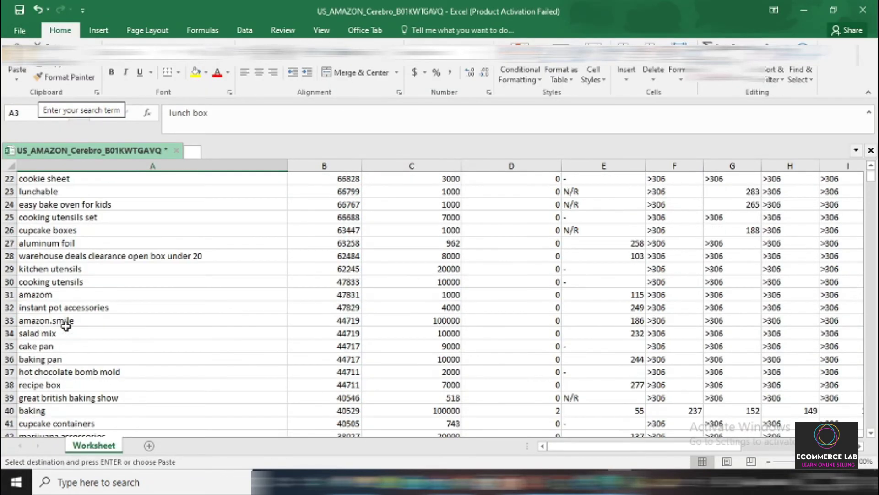
scroll(353, 245, down, 1)
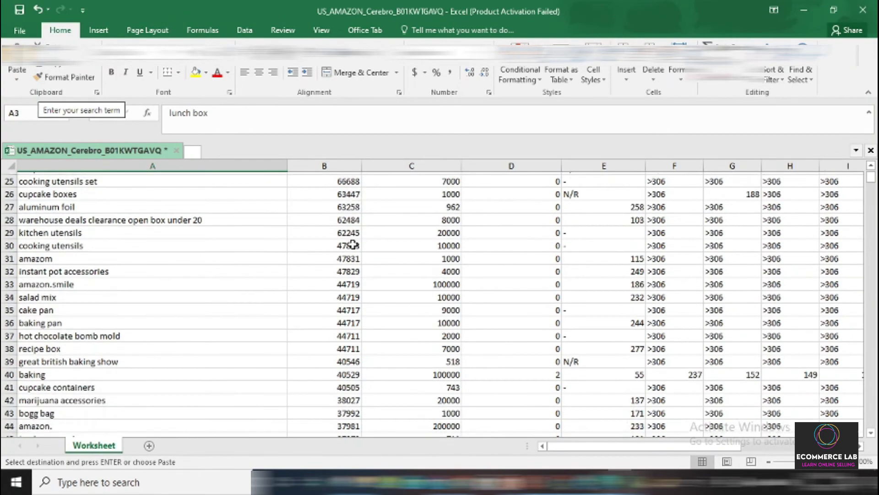
scroll(353, 245, down, 20)
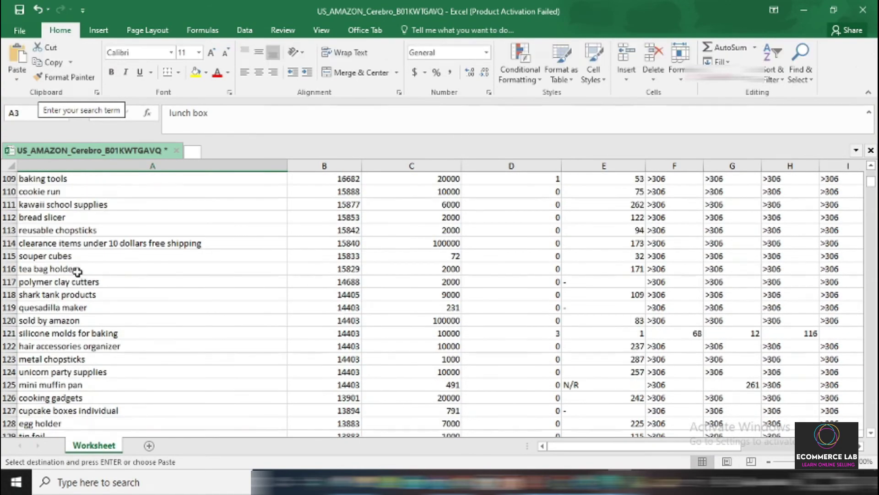
scroll(333, 273, down, 4)
scroll(333, 273, down, 8)
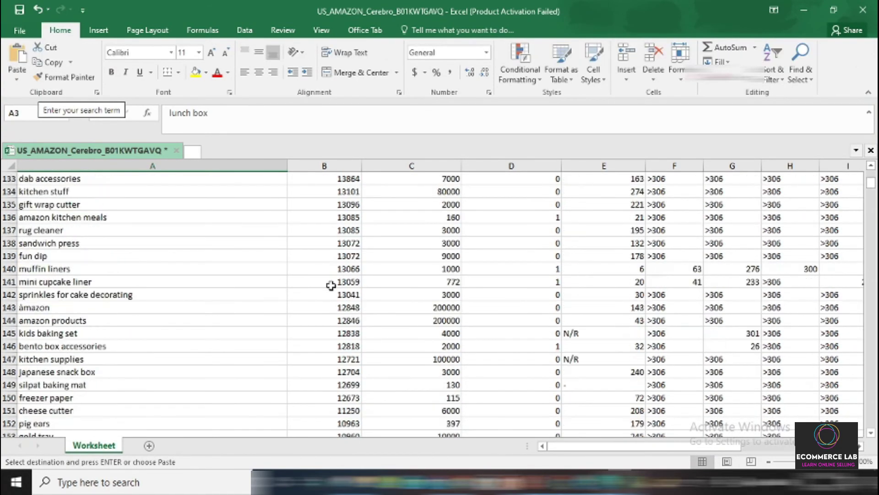
scroll(78, 295, up, 6)
scroll(306, 351, up, 18)
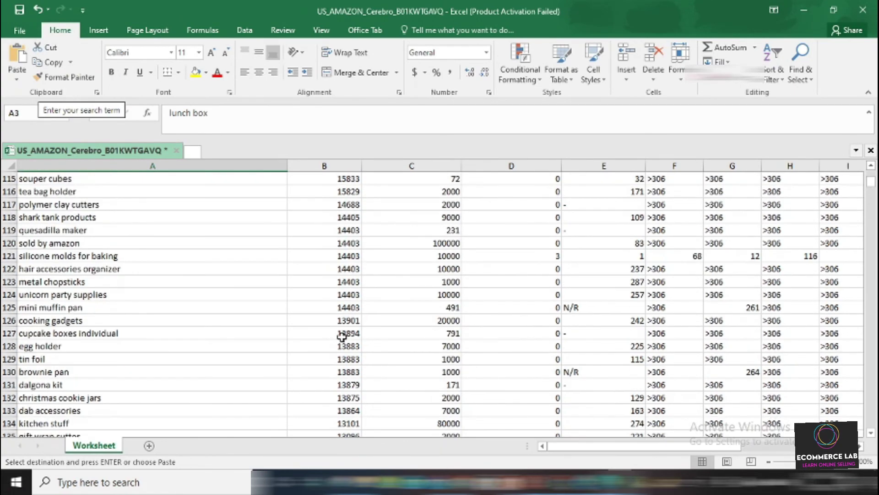
scroll(89, 309, up, 15)
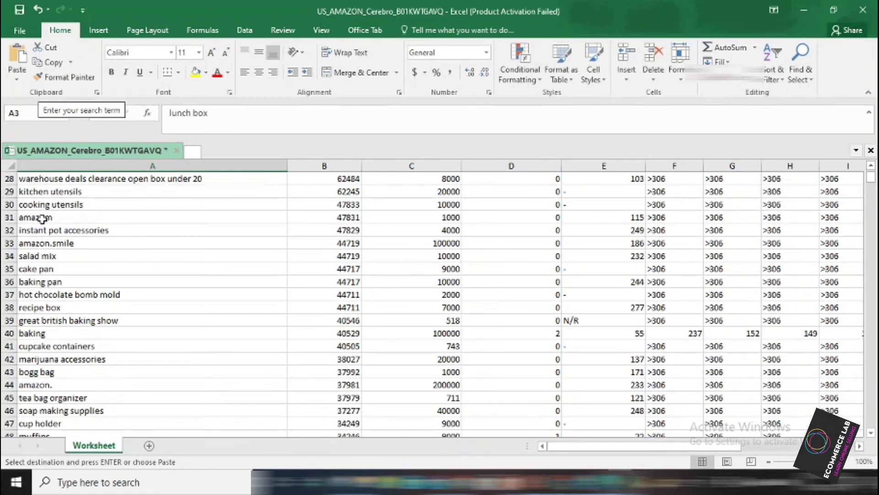
scroll(54, 229, up, 3)
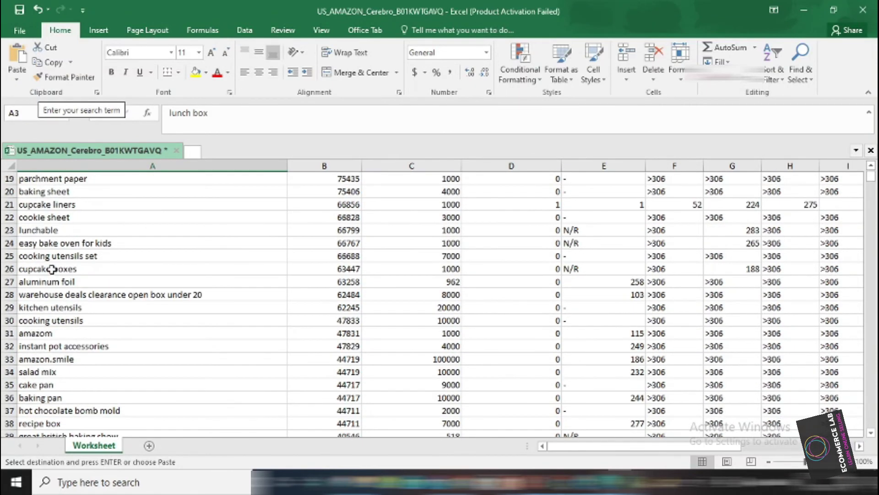
scroll(52, 269, up, 6)
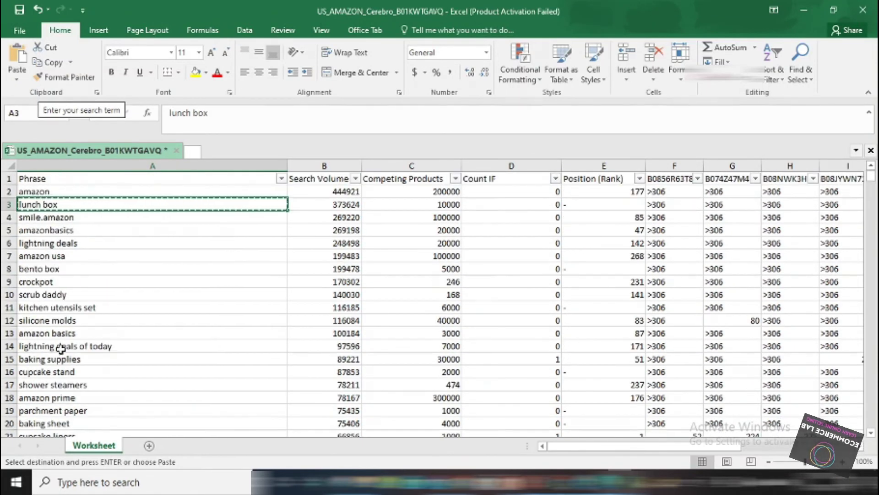
scroll(60, 343, down, 2)
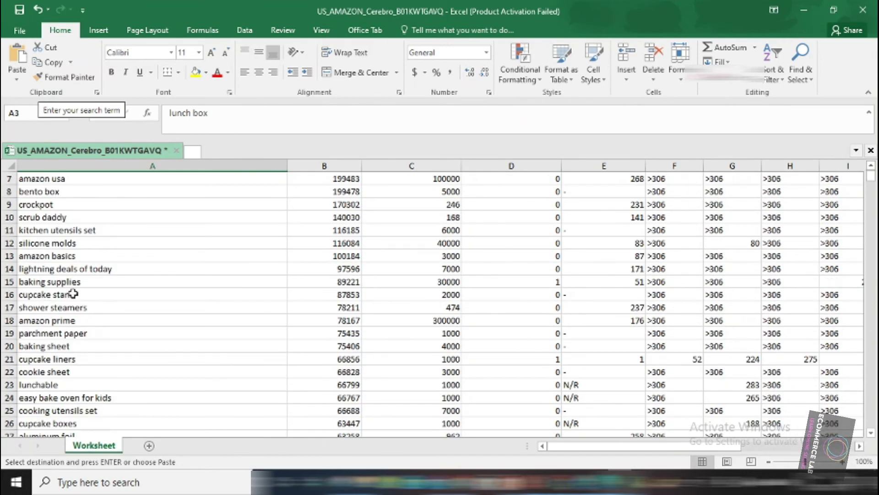
scroll(73, 295, down, 4)
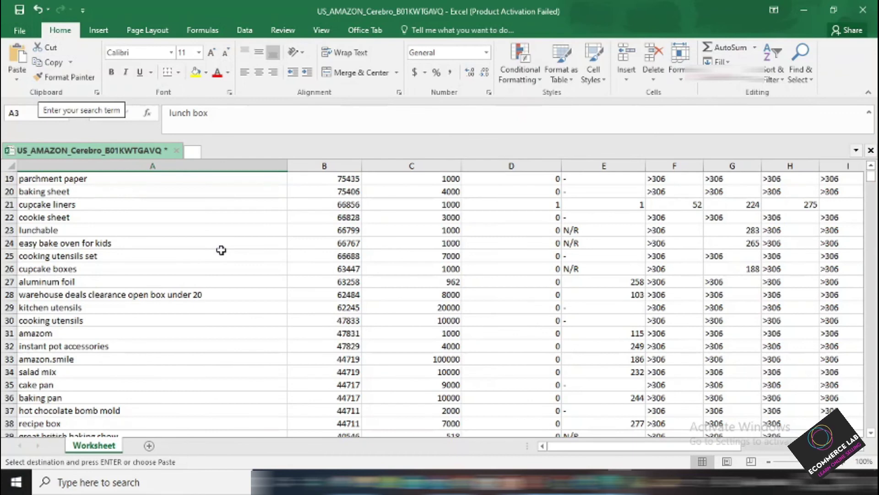
scroll(302, 339, up, 6)
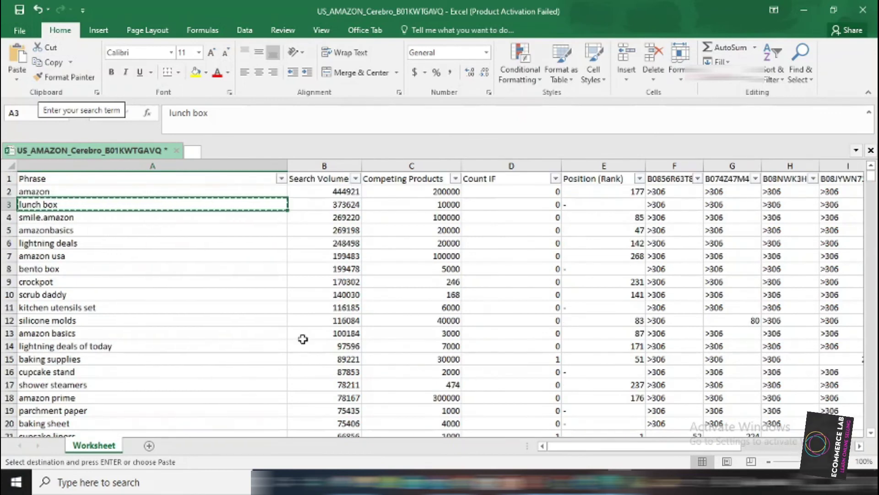